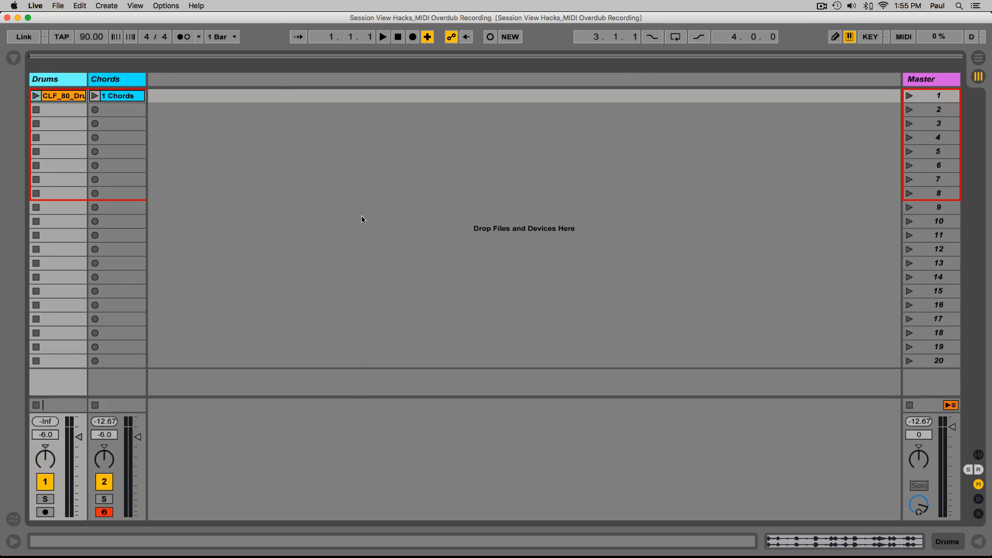
# Launch the drum loop and the 1 Chords clip, opening the chords clip's notes.
pyautogui.click(36, 95)
pyautogui.doubleClick(61, 95)
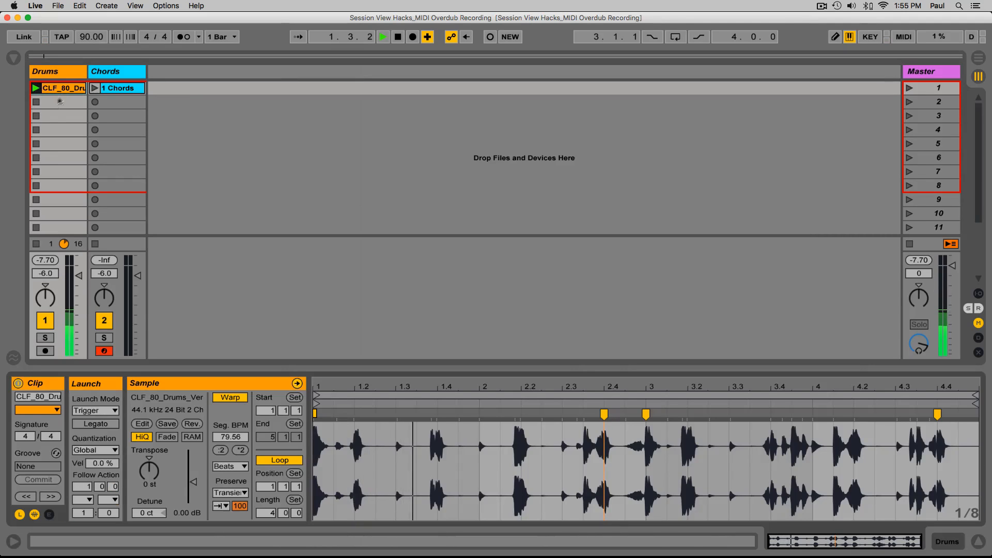
pyautogui.click(108, 92)
pyautogui.click(95, 88)
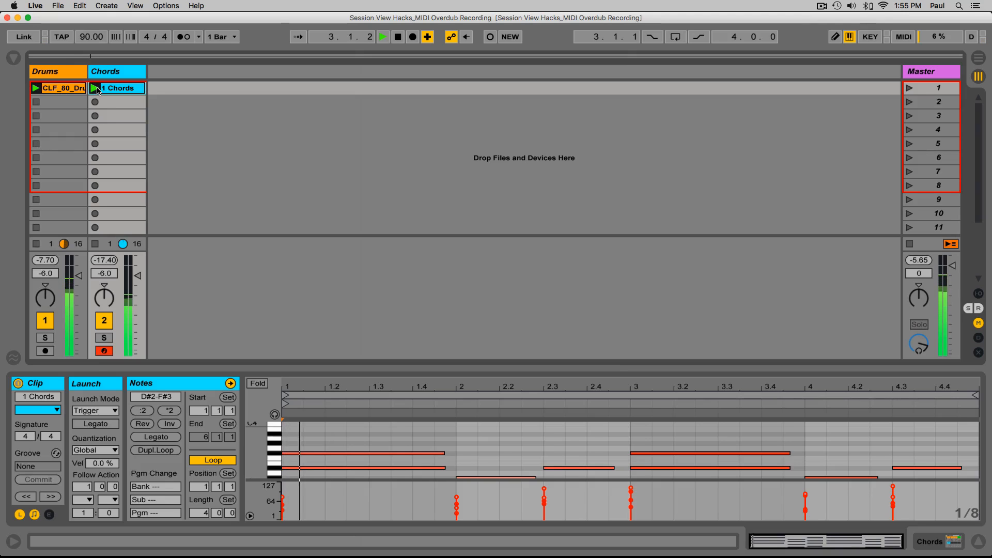
# Look at the Chords track's instrument, examine all notes of the 1 Chords clip in an enlarged, unfolded note editor, and stop playback.
pyautogui.hotkey('shift', 'Tab')
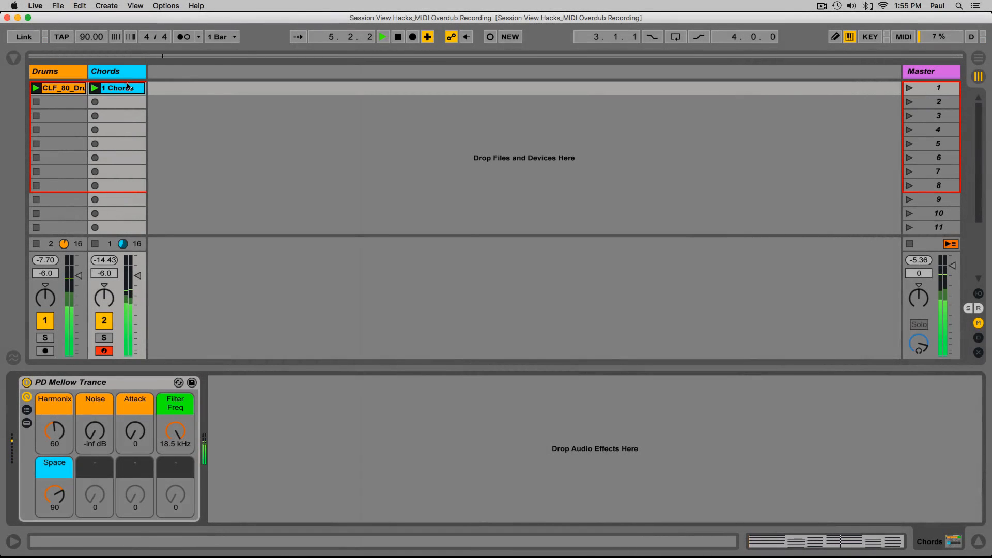
pyautogui.doubleClick(123, 90)
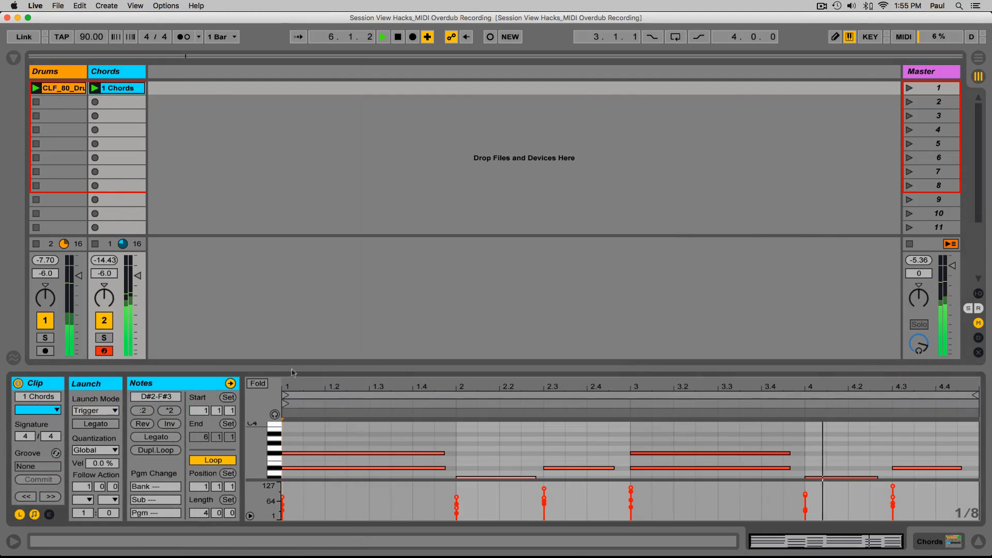
pyautogui.moveTo(292, 368); pyautogui.dragTo(293, 310)
pyautogui.click(115, 308)
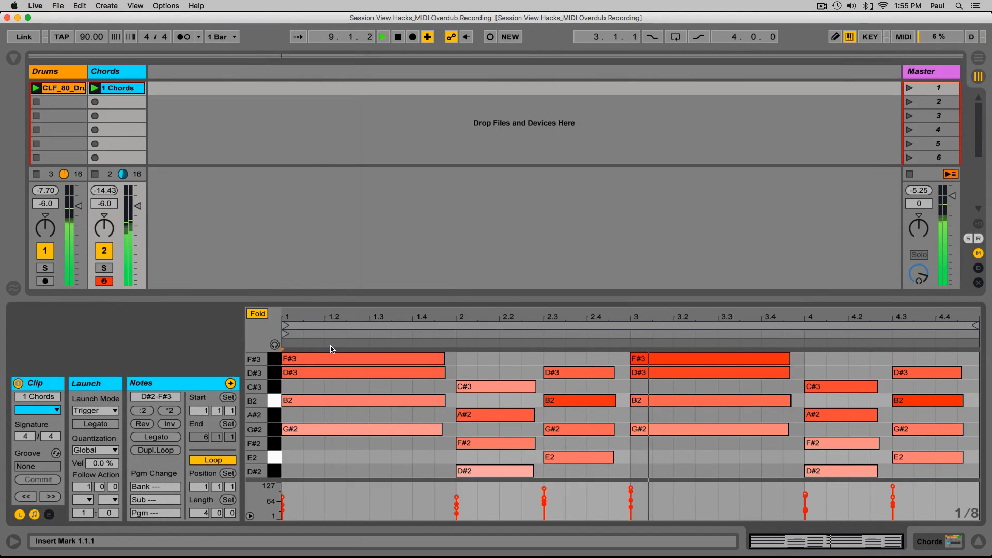
pyautogui.click(263, 315)
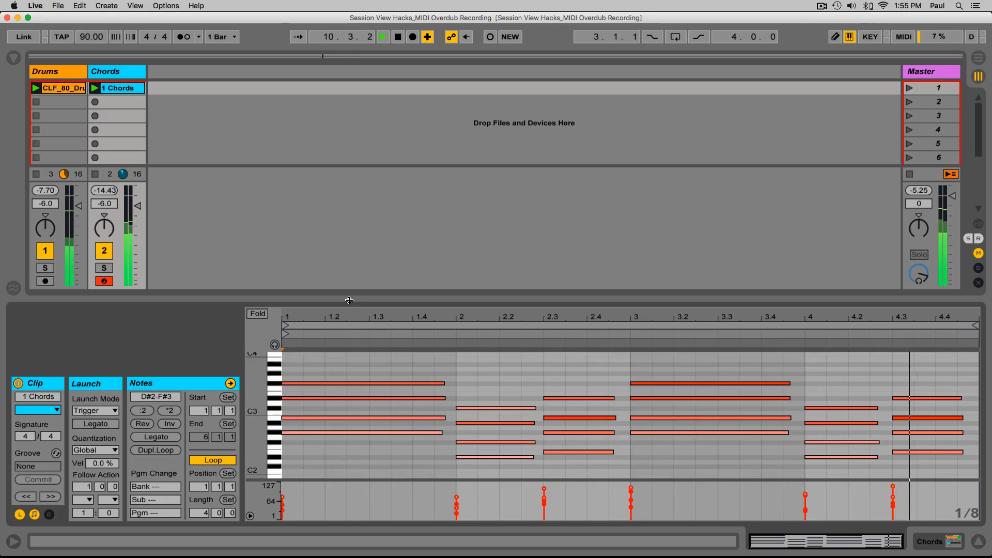
pyautogui.moveTo(349, 298); pyautogui.dragTo(349, 284)
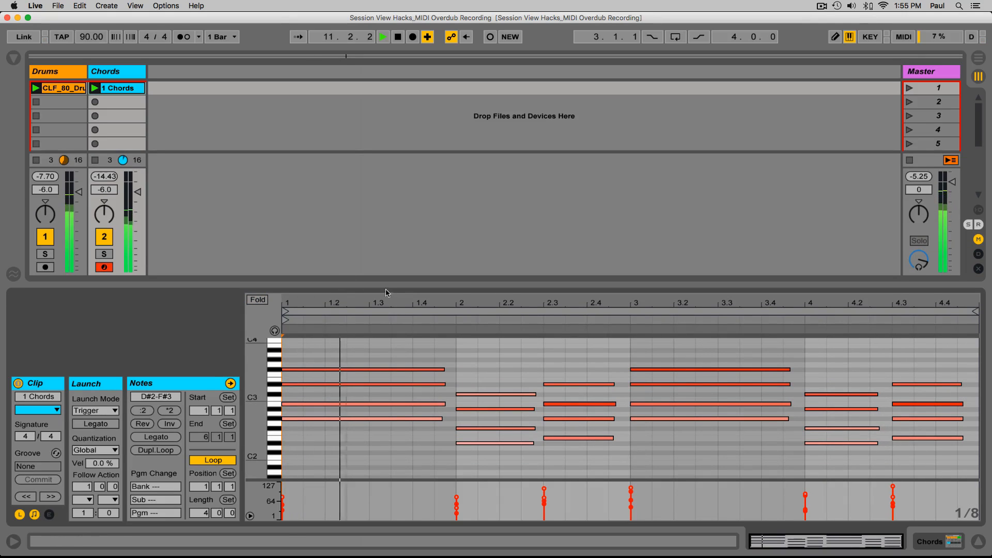
pyautogui.press('space')
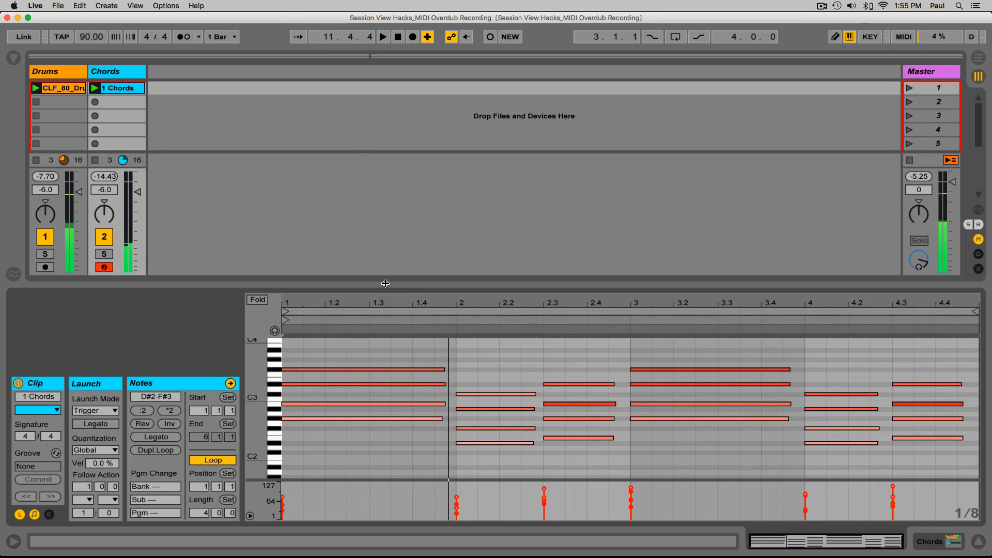
pyautogui.scroll(2, 360, 355)
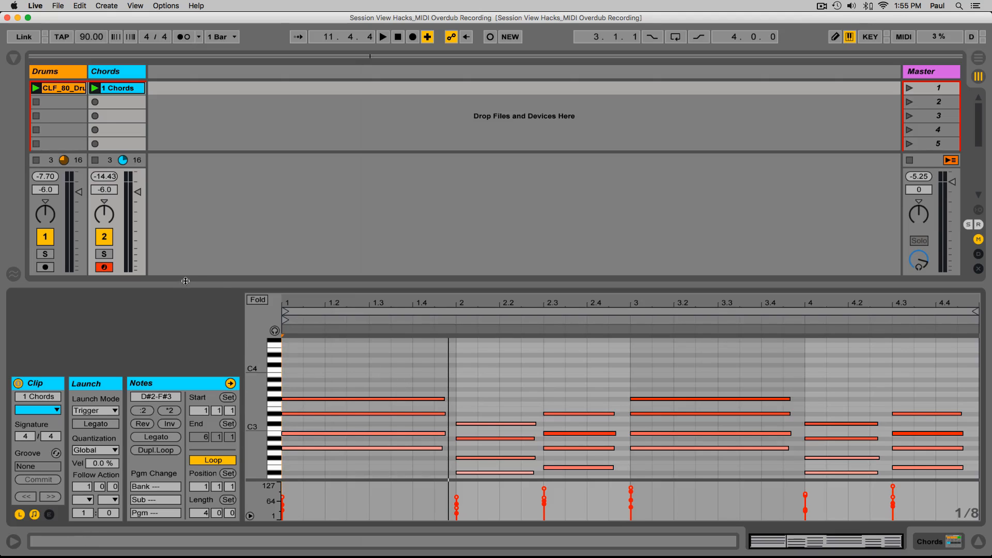
pyautogui.moveTo(187, 285); pyautogui.dragTo(188, 325)
pyautogui.click(490, 39)
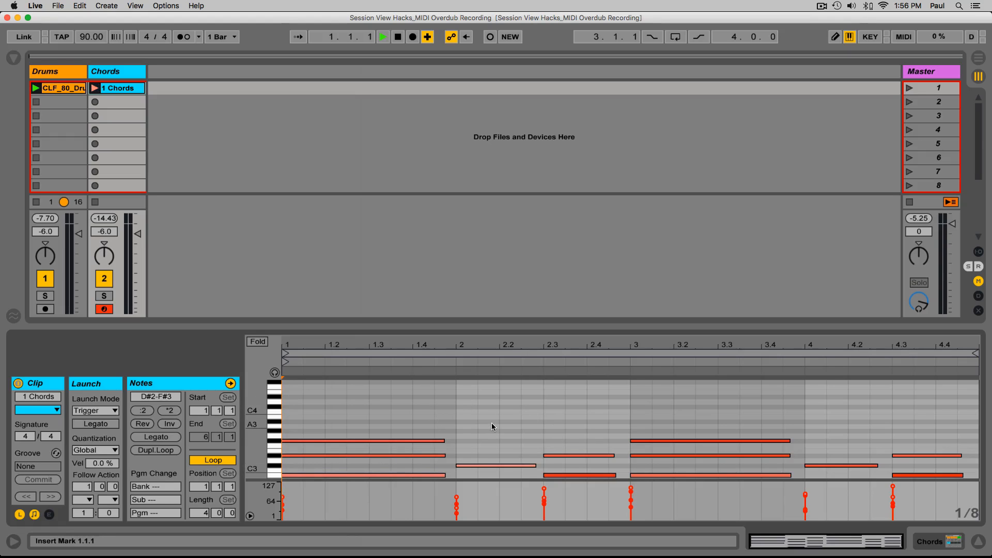
pyautogui.moveTo(445, 327); pyautogui.dragTo(446, 313)
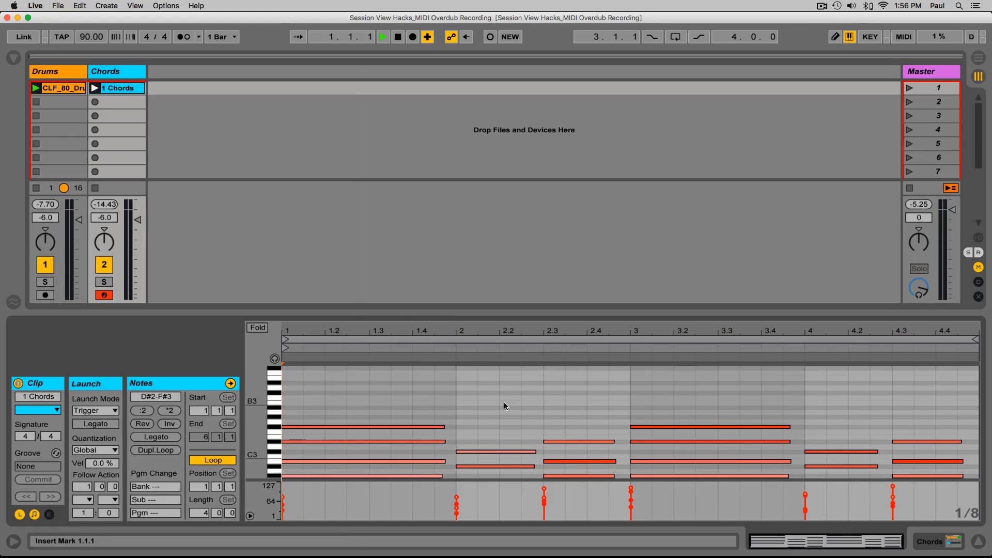
pyautogui.scroll(-3, 504, 402)
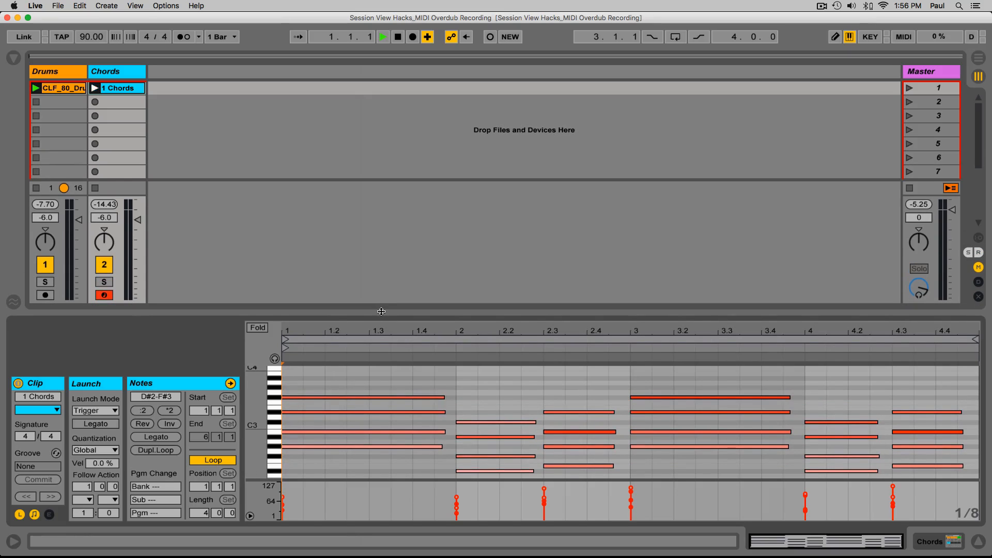
pyautogui.scroll(3, 403, 391)
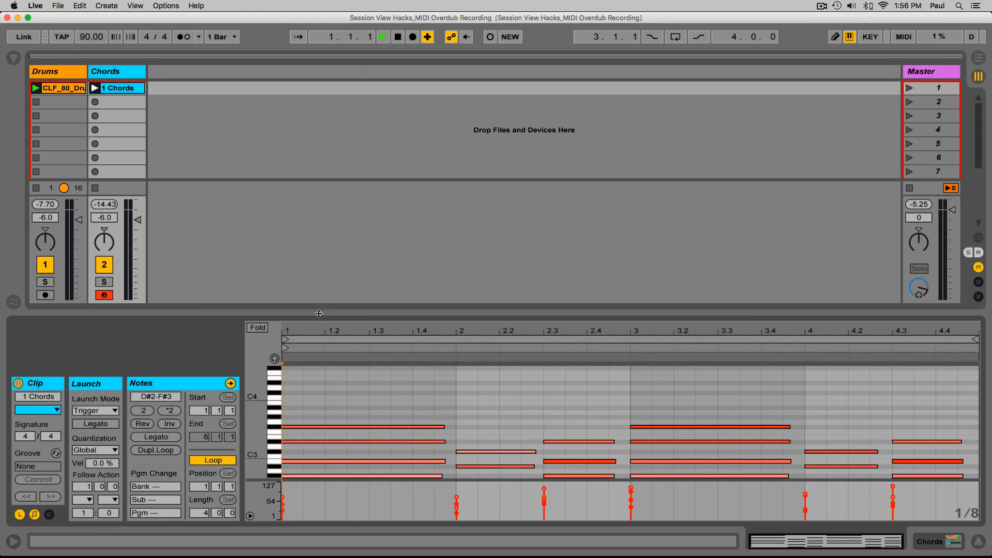
pyautogui.moveTo(318, 312); pyautogui.dragTo(320, 344)
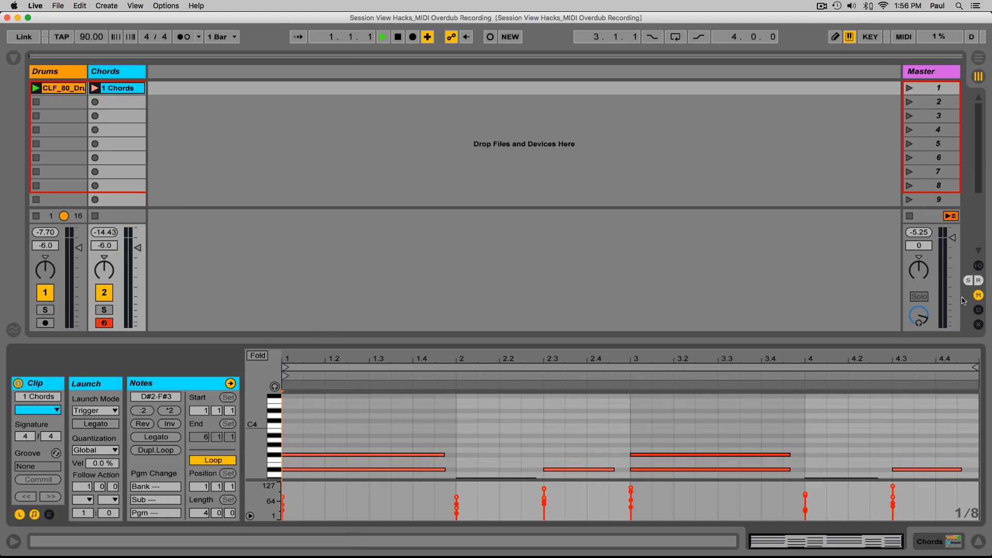
# Stop all clips and relaunch the drum loop and the 1 Chords clip.
pyautogui.click(910, 216)
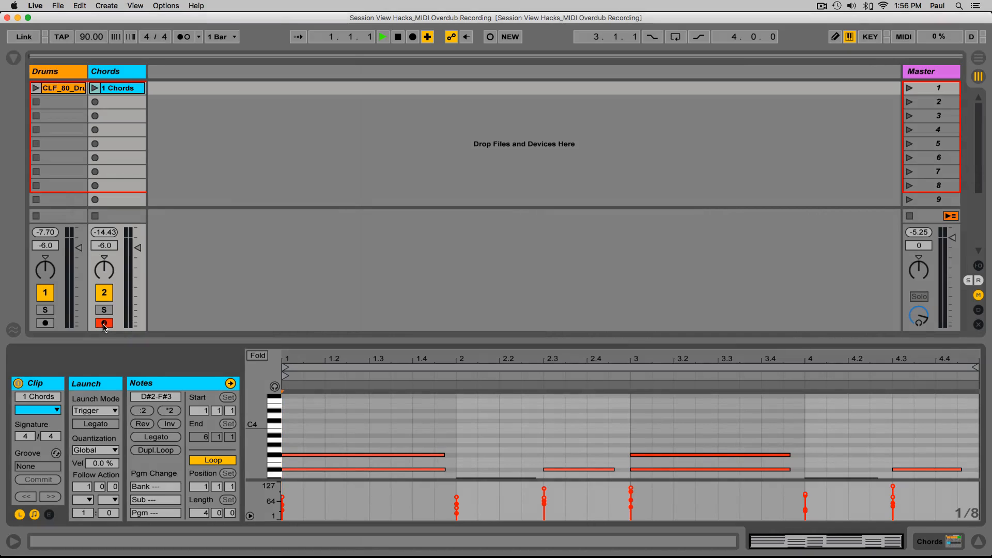
pyautogui.moveTo(239, 338); pyautogui.dragTo(239, 366)
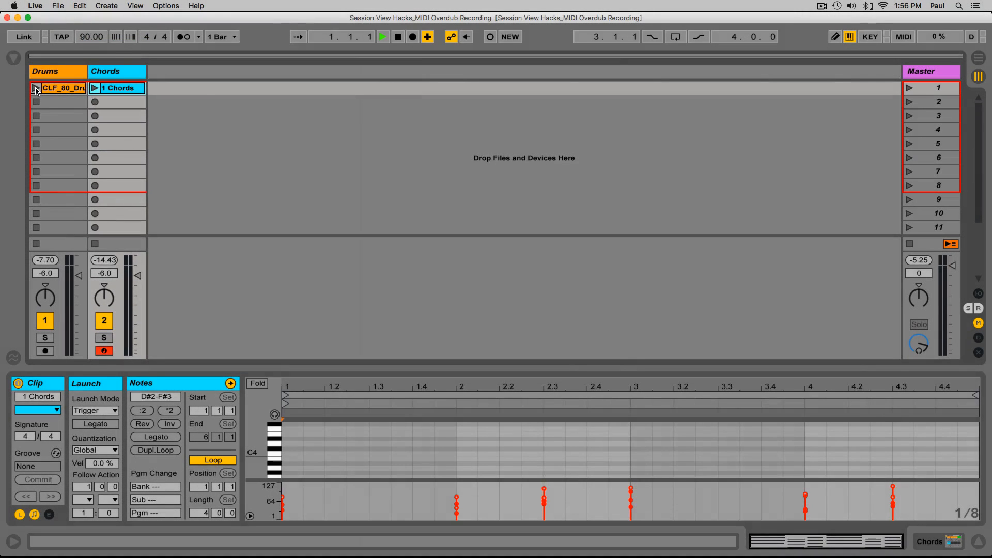
pyautogui.click(36, 88)
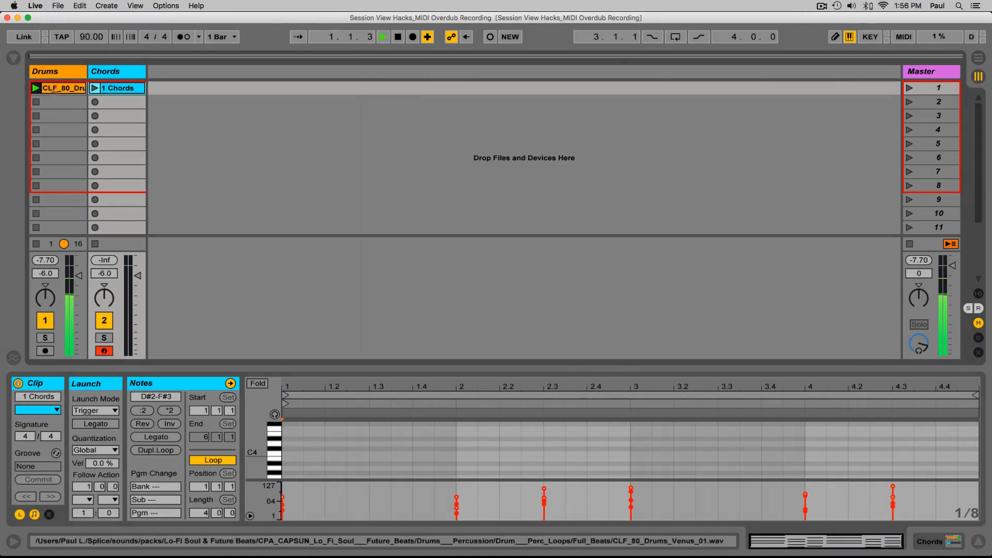
pyautogui.click(95, 88)
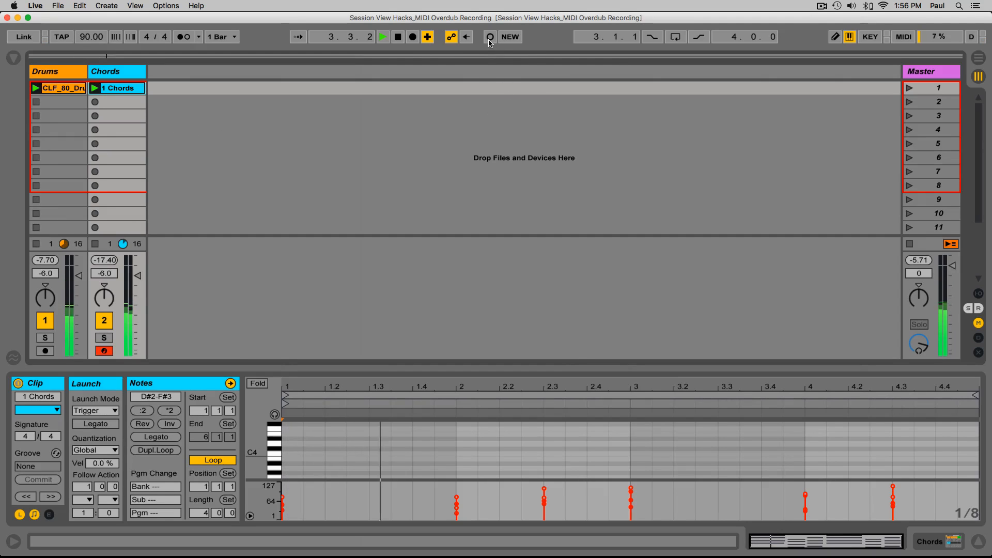
# Overdub a melody between G#3 and E4 into the playing 1 Chords clip over its four bars, and end the session recording.
pyautogui.moveTo(371, 368); pyautogui.dragTo(378, 264)
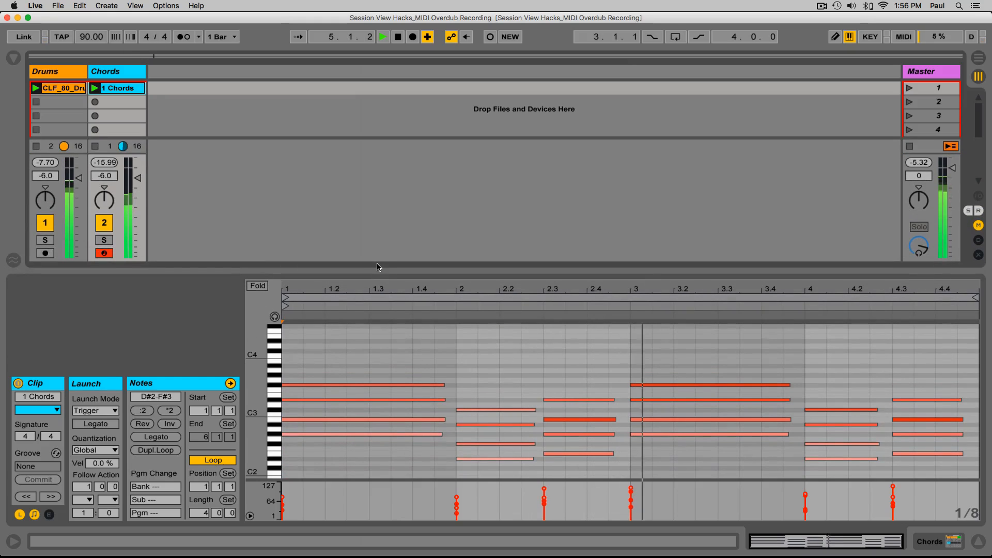
pyautogui.moveTo(378, 273); pyautogui.dragTo(377, 259)
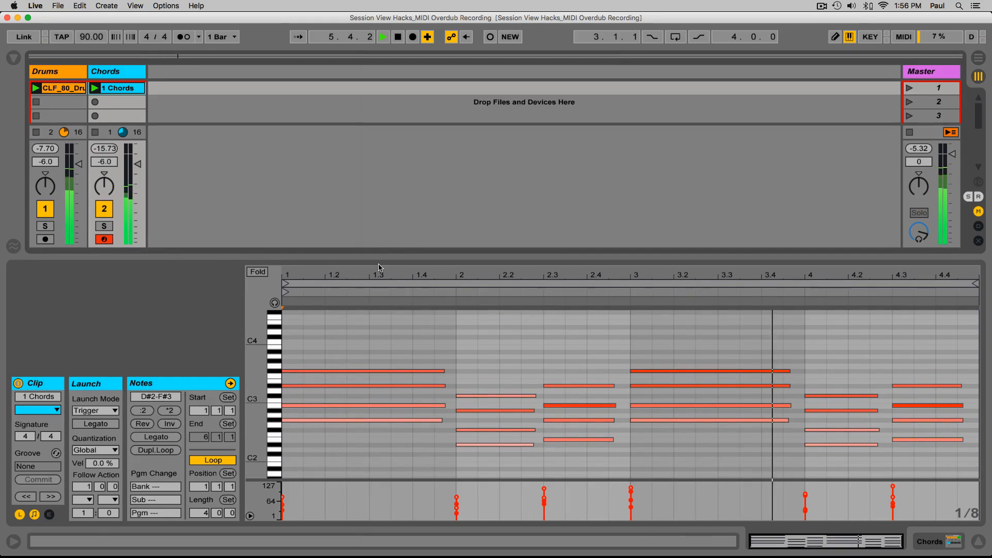
pyautogui.click(490, 37)
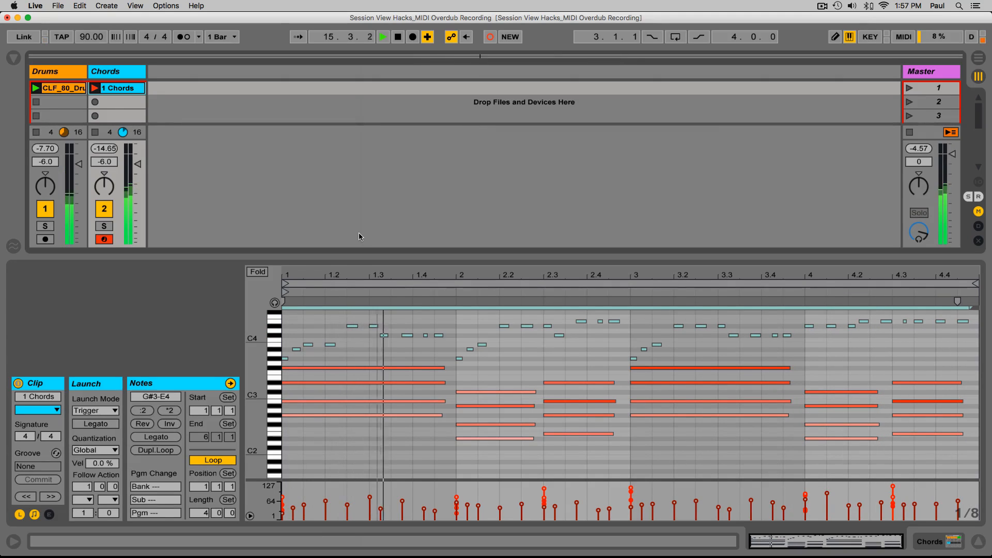
pyautogui.click(490, 37)
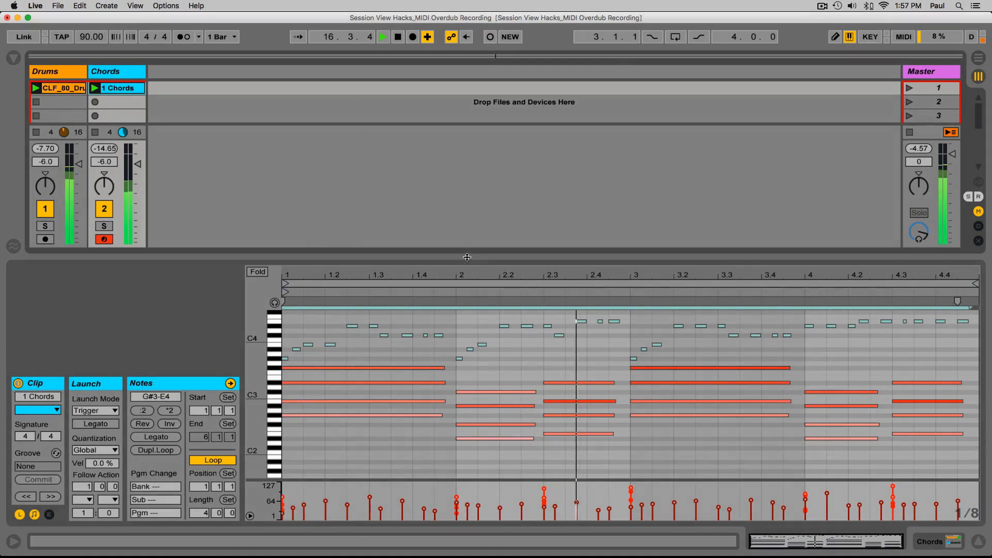
# Stop playback, duplicate the overdubbed 1 Chords clip into the slot below it, and select the copy.
pyautogui.moveTo(467, 258); pyautogui.dragTo(467, 272)
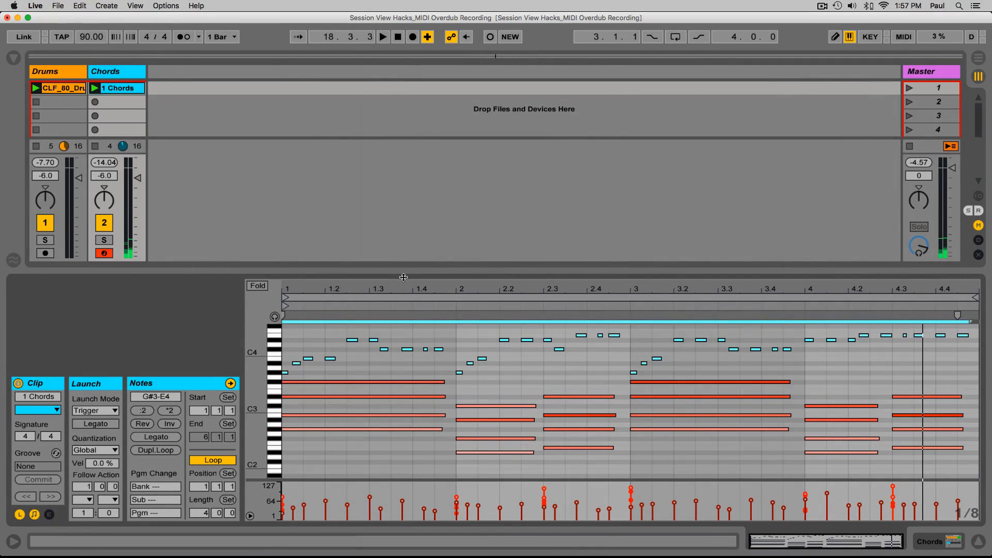
pyautogui.moveTo(403, 277); pyautogui.dragTo(403, 319)
pyautogui.click(118, 91)
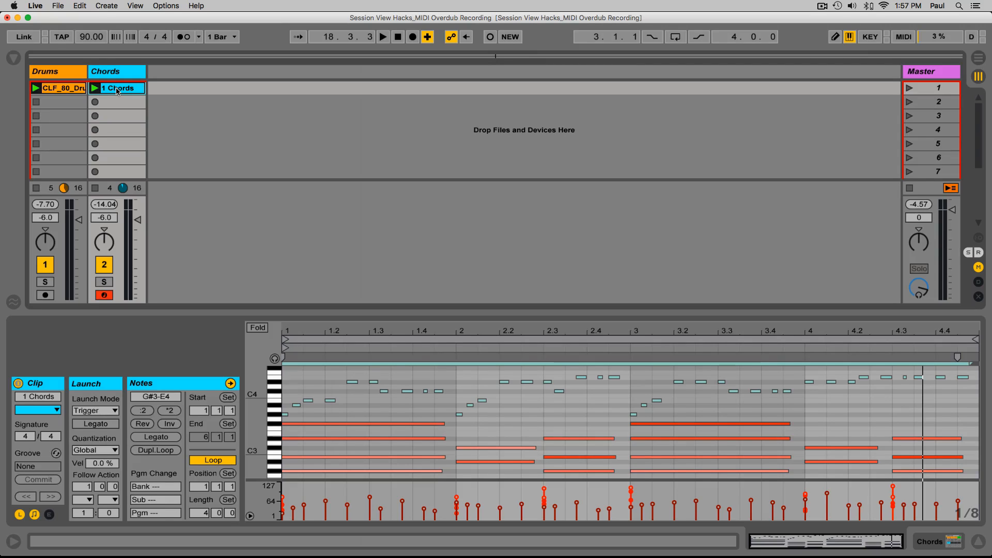
pyautogui.press('super+d')
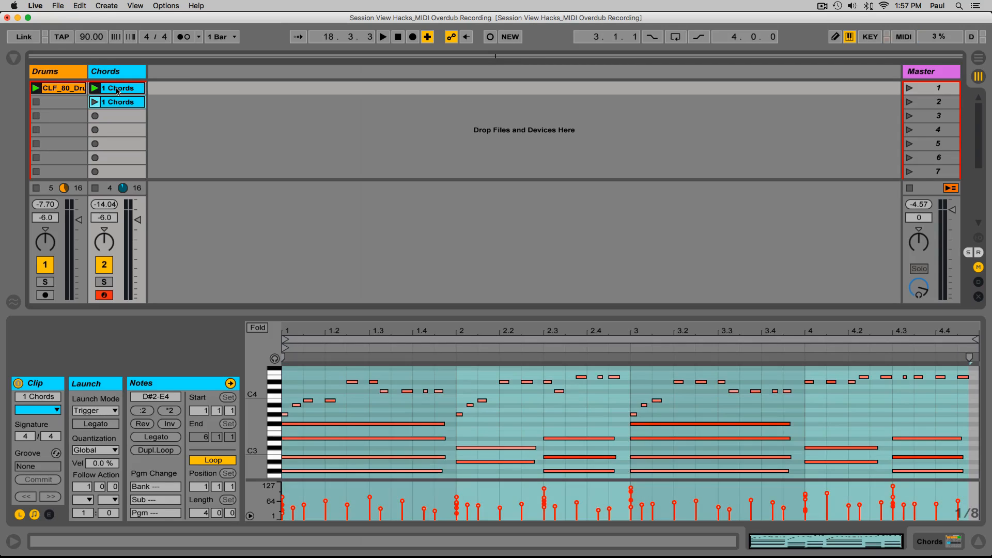
pyautogui.click(119, 107)
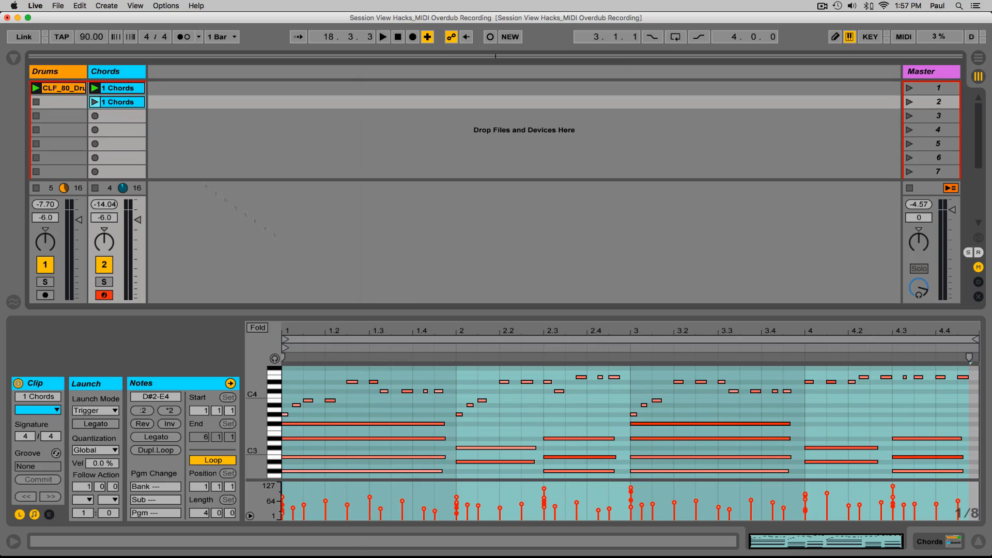
# Delete all overdubbed melody notes, G#3 to E4, from the duplicated 1 Chords clip.
pyautogui.moveTo(356, 315); pyautogui.dragTo(357, 287)
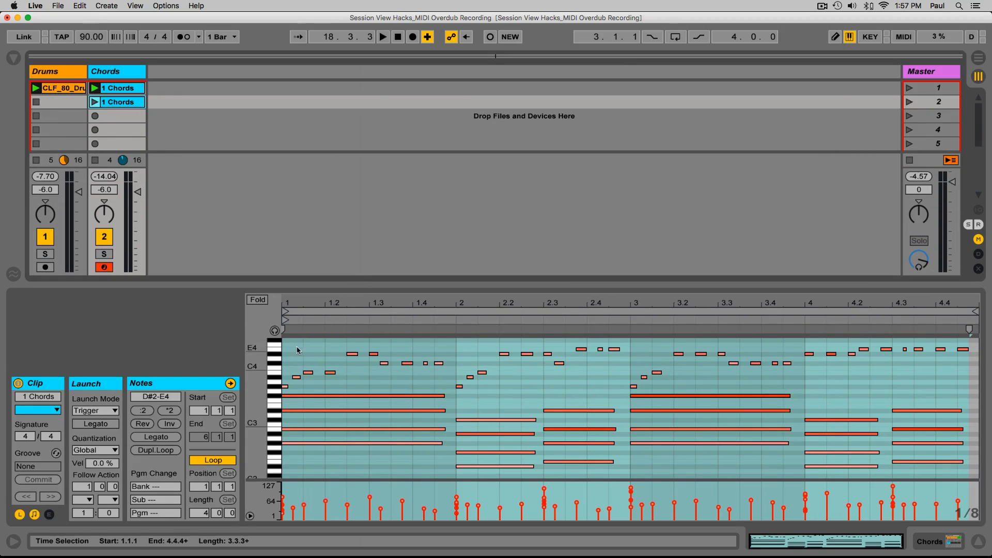
pyautogui.moveTo(285, 345); pyautogui.dragTo(971, 393)
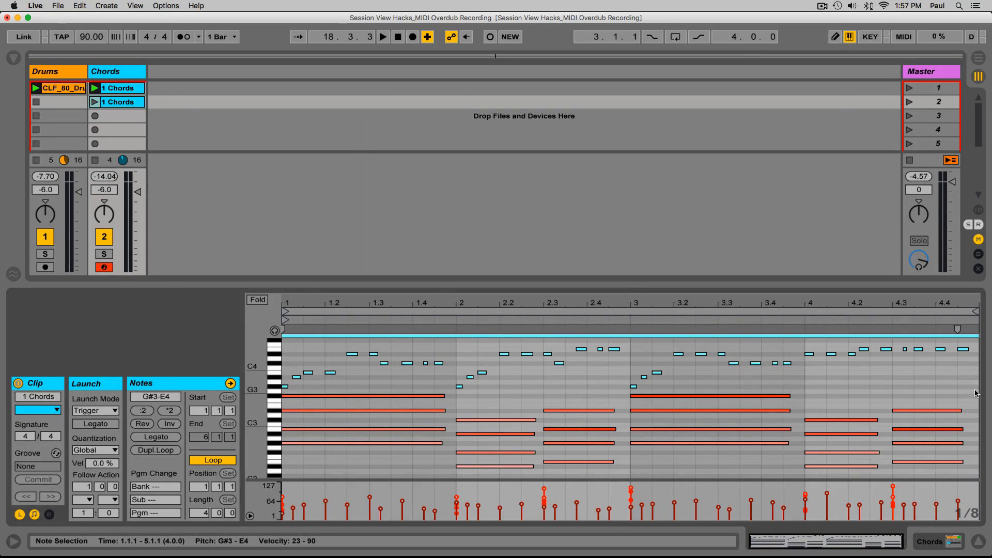
pyautogui.press('Delete')
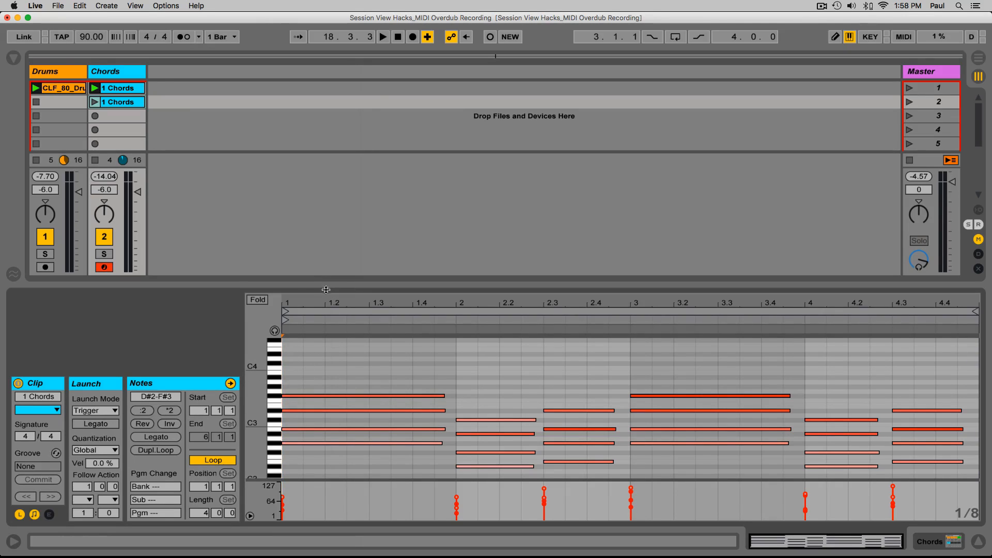
# Launch the duplicated 1 Chords clip in the second scene.
pyautogui.moveTo(326, 289); pyautogui.dragTo(326, 298)
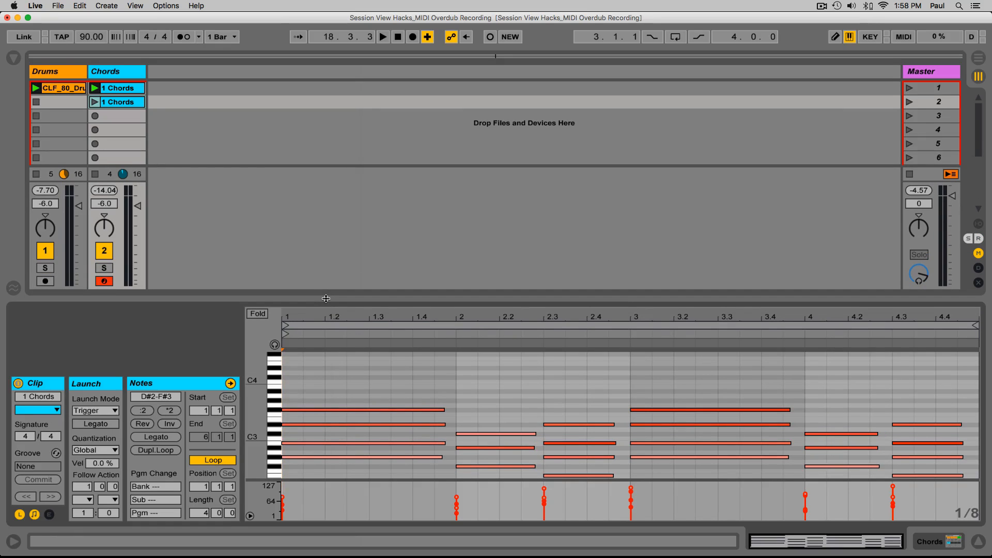
pyautogui.moveTo(326, 299); pyautogui.dragTo(326, 291)
pyautogui.click(95, 102)
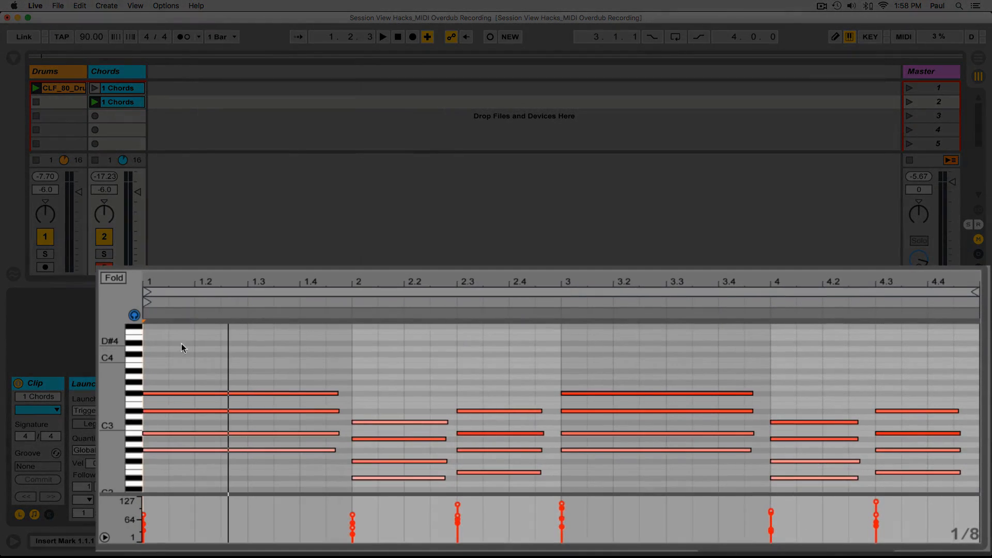
# Move the insert marker between grid positions in the first bar, including 1.3.1 and 1.2.1, and return it to 1.1.1.
pyautogui.click(301, 353)
pyautogui.click(196, 346)
pyautogui.click(223, 350)
pyautogui.click(247, 354)
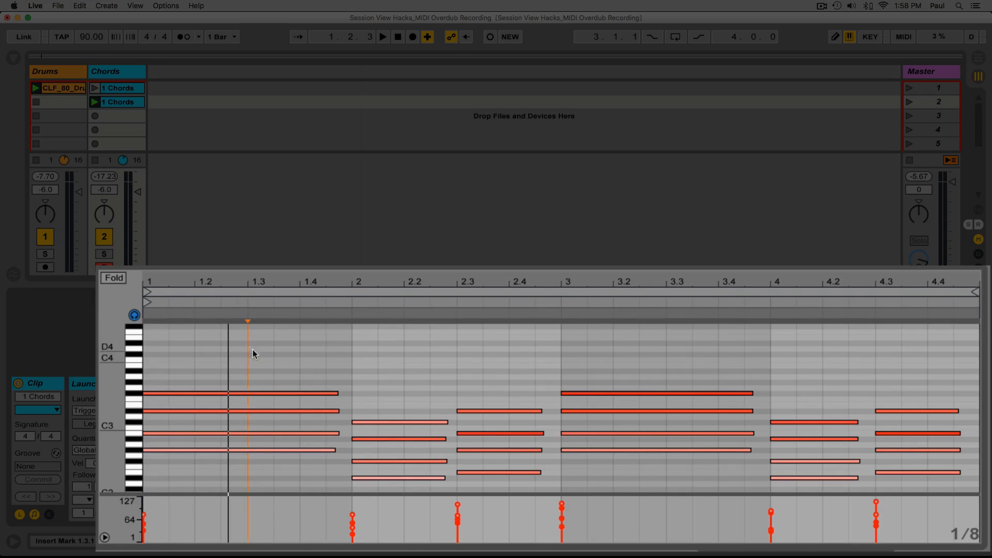
pyautogui.click(222, 353)
pyautogui.click(194, 352)
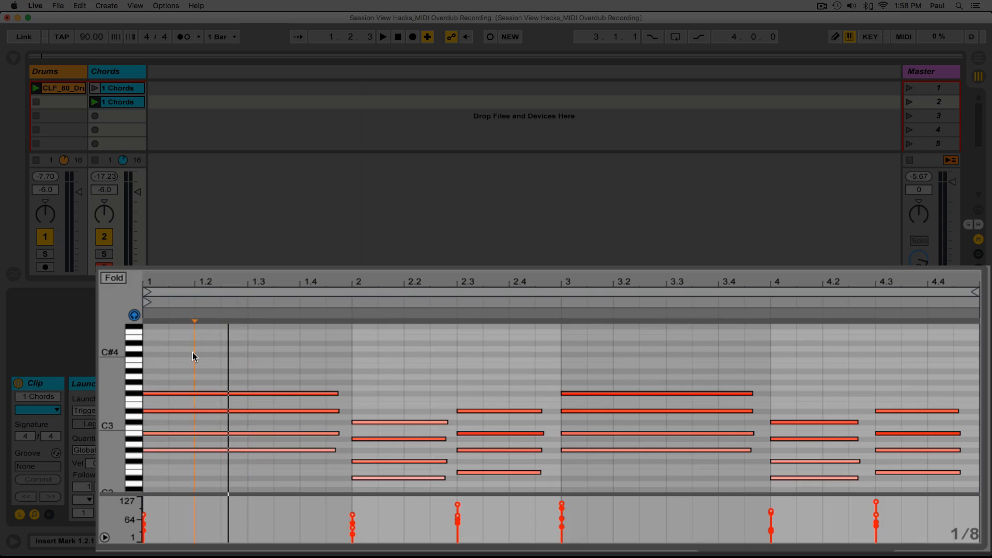
pyautogui.click(169, 348)
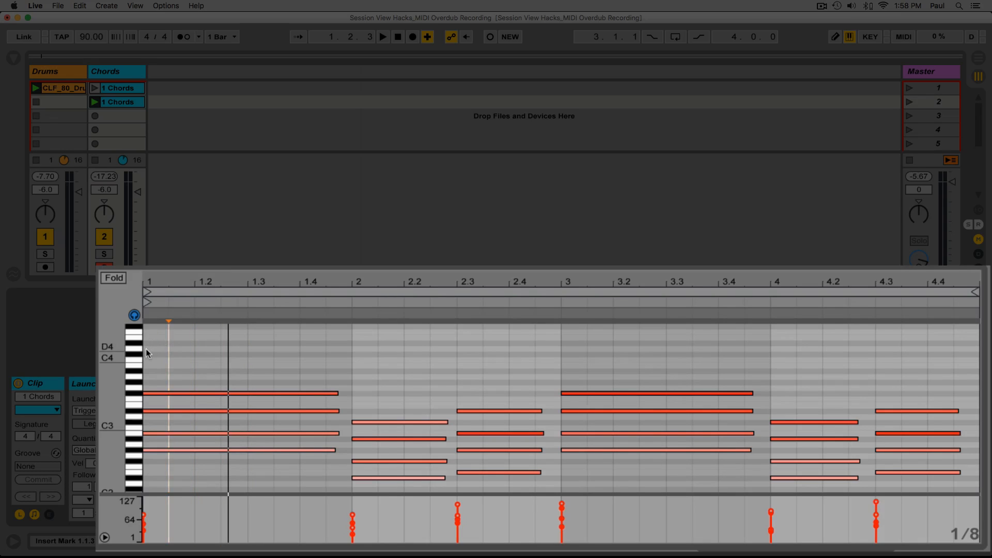
pyautogui.click(147, 351)
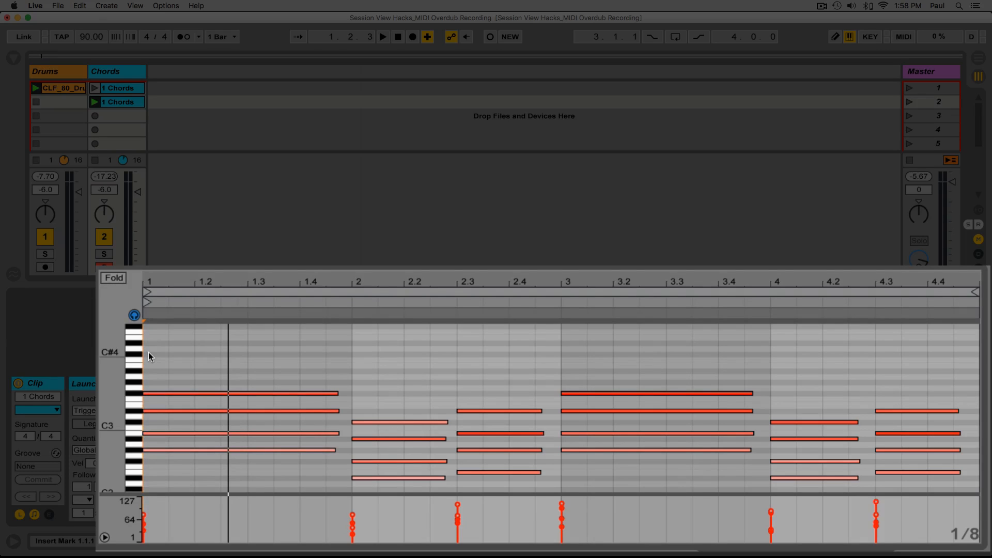
# Step-record G#3 and D#4 across the first bar of the second 1 Chords clip, and retrigger both notes from 1.3.1 to 2.1.1.
pyautogui.press('space')
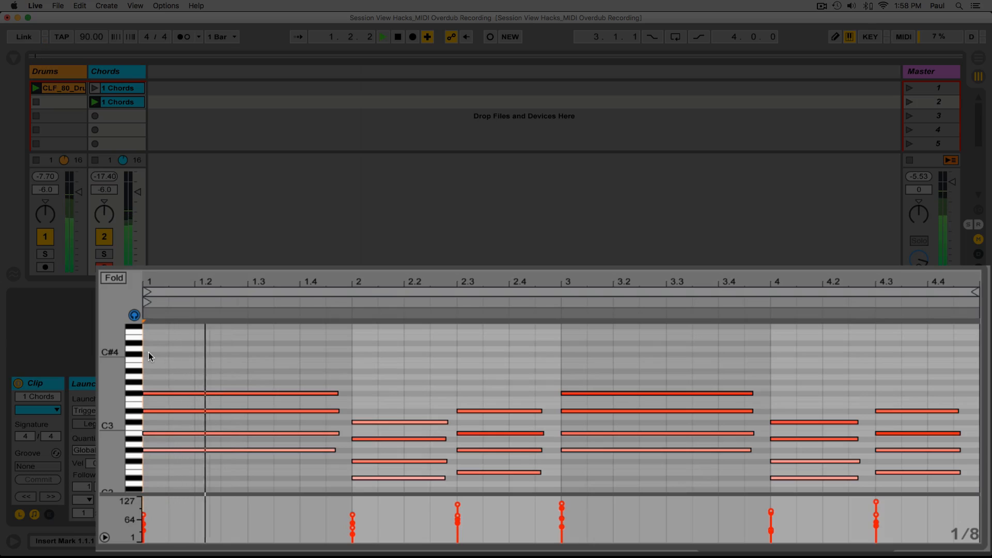
pyautogui.press('space')
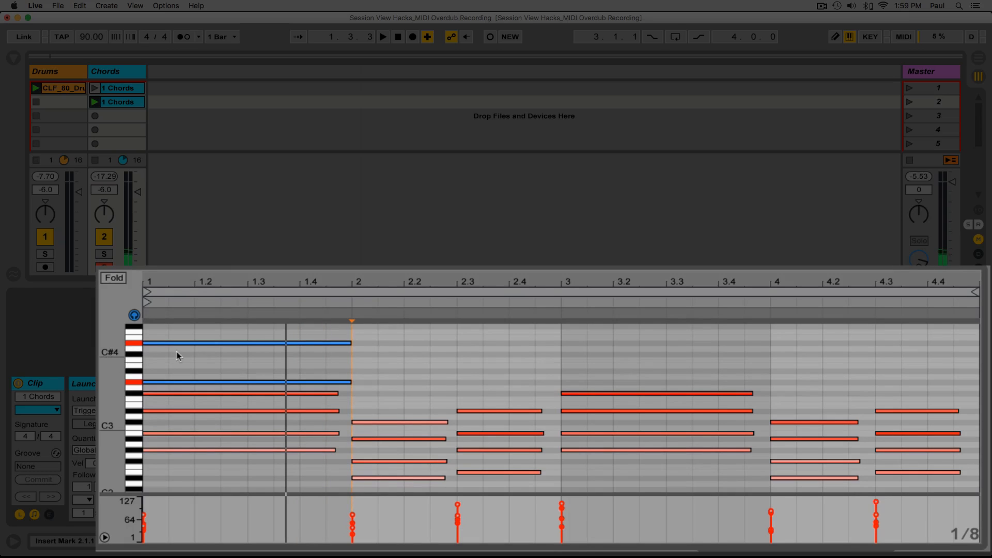
pyautogui.click(220, 360)
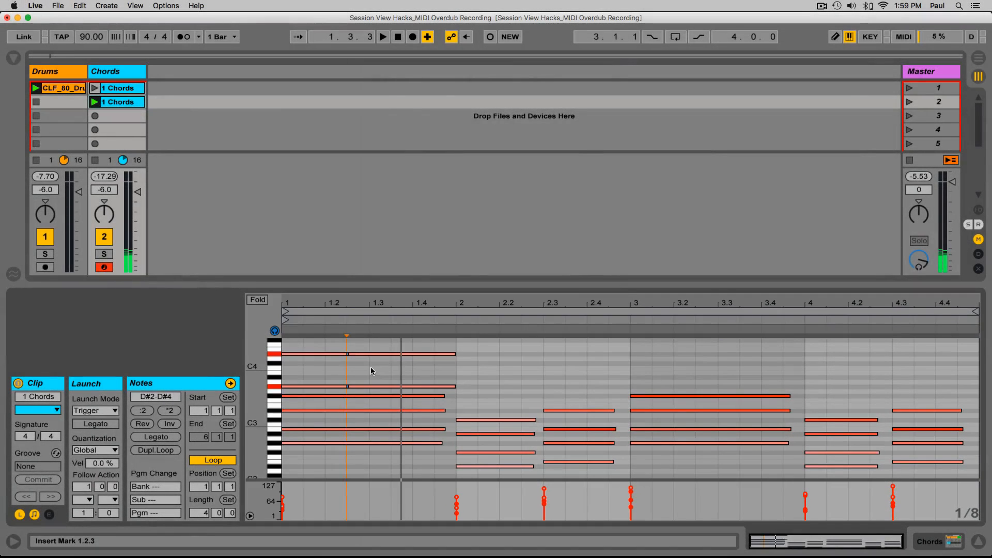
pyautogui.click(370, 369)
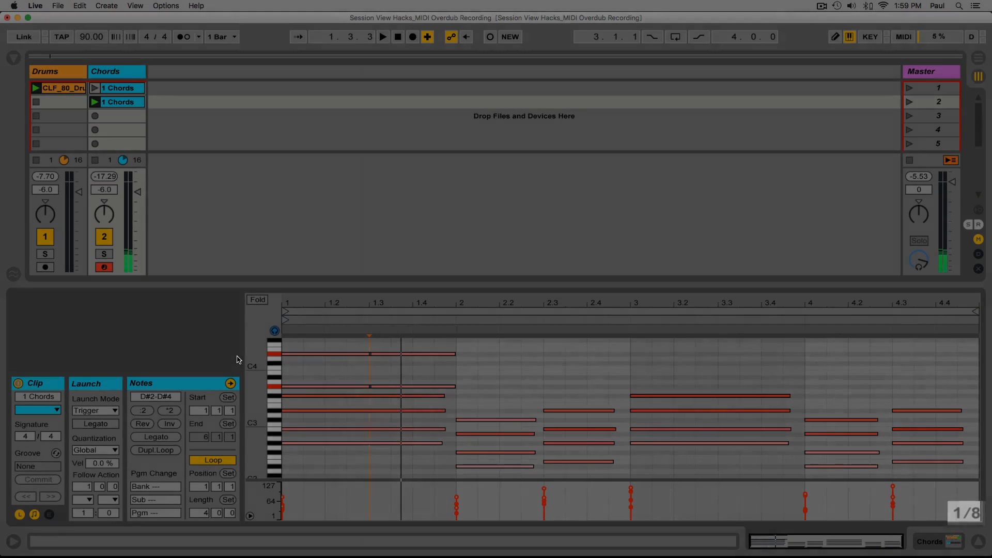
pyautogui.press('Right')
pyautogui.press('Right')
pyautogui.press('Right')
pyautogui.press('Right')
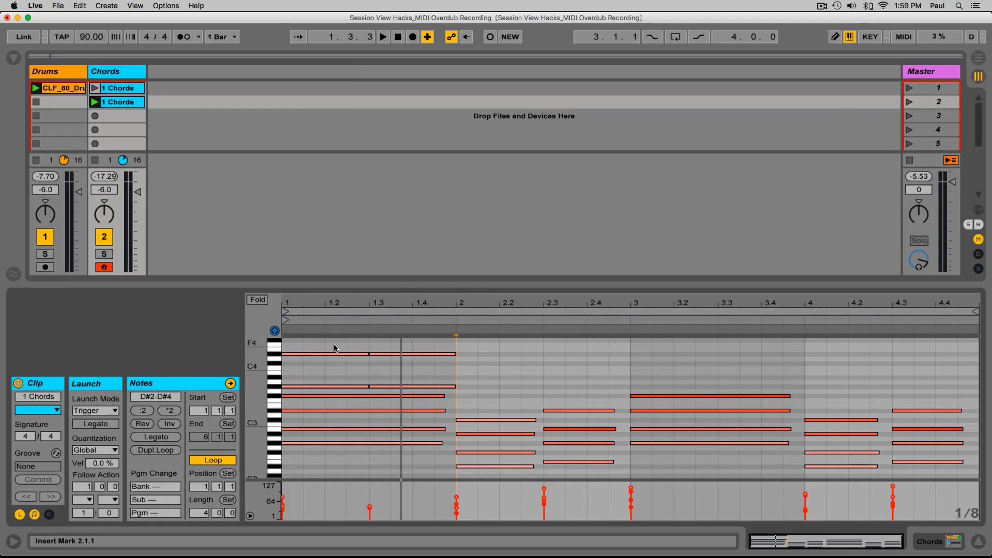
# Return the insert marker to 1.1.1 and play the second 1 Chords clip to hear the step-recorded notes.
pyautogui.click(283, 366)
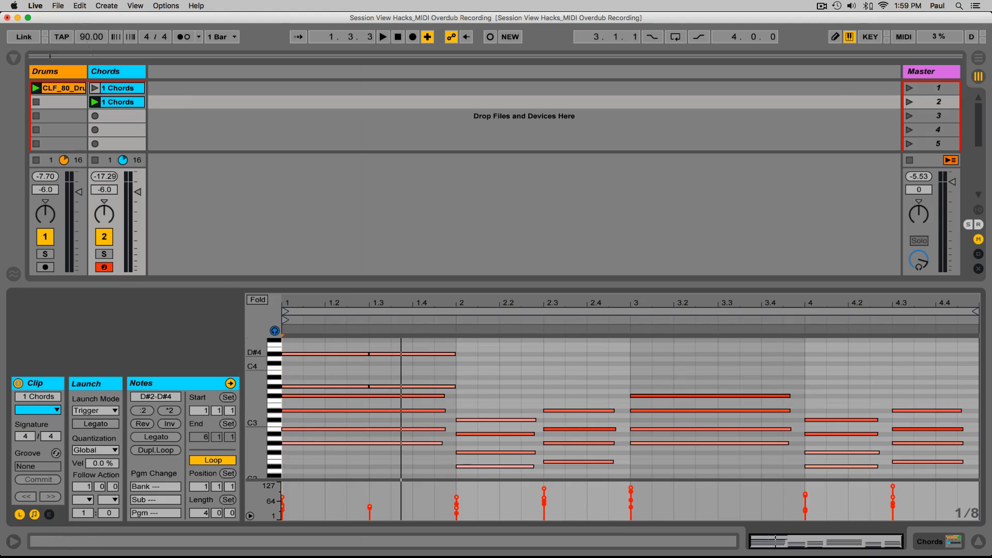
pyautogui.click(93, 103)
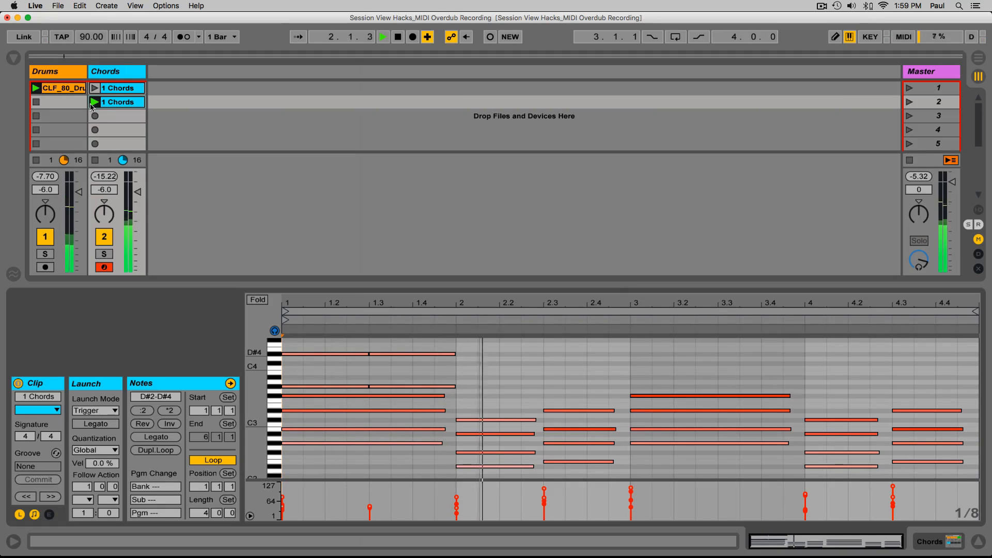
pyautogui.press('space')
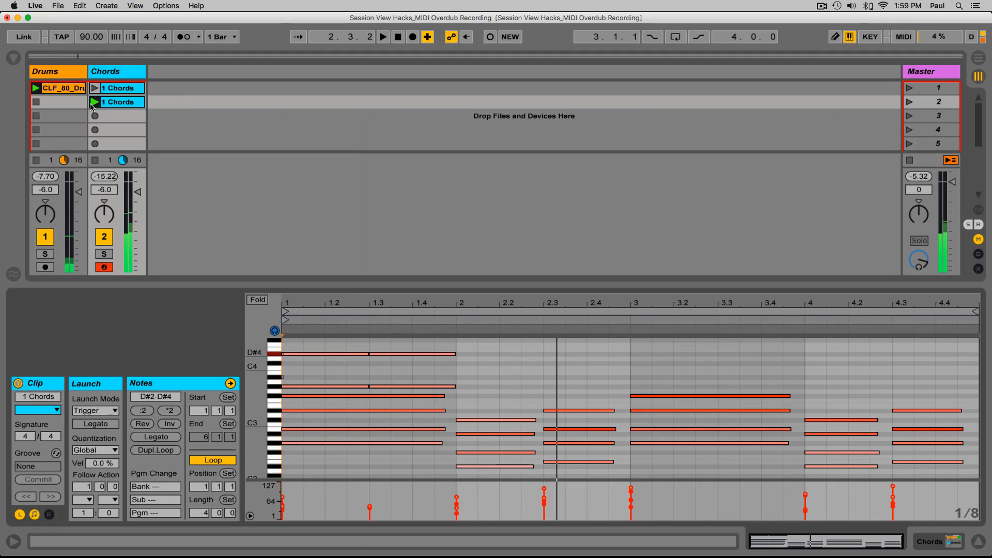
# Step-record A#3 and D#4 in the second bar, from 2.1.1 to 2.3.1.
pyautogui.click(456, 367)
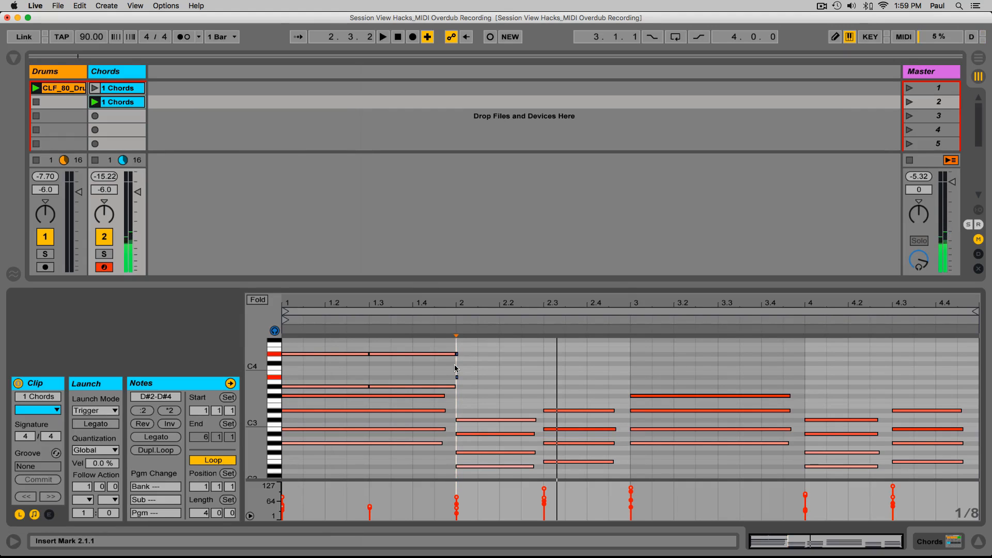
pyautogui.press('Right')
pyautogui.press('Right')
pyautogui.press('Right')
pyautogui.press('Right')
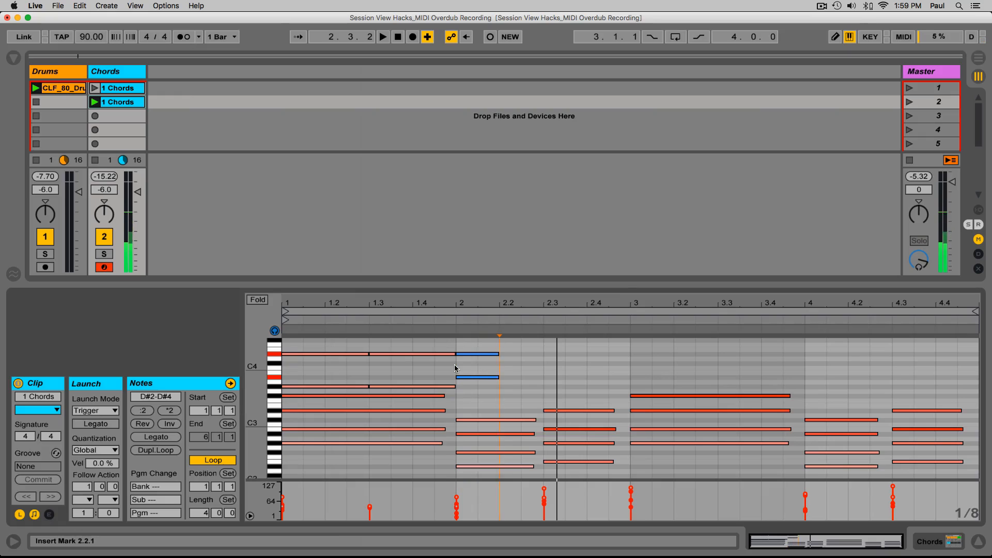
pyautogui.press('space')
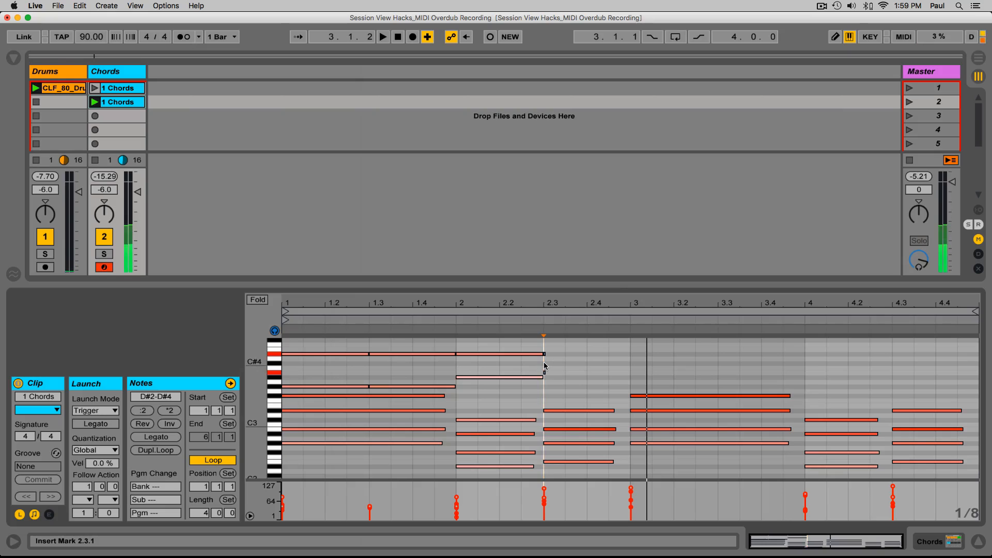
# Step-record B3 and D#4 from 2.3.1 to 3.1.1, and play the clip briefly to audition the melody.
pyautogui.press('Right')
pyautogui.press('Right')
pyautogui.press('Right')
pyautogui.press('Right')
pyautogui.press('space')
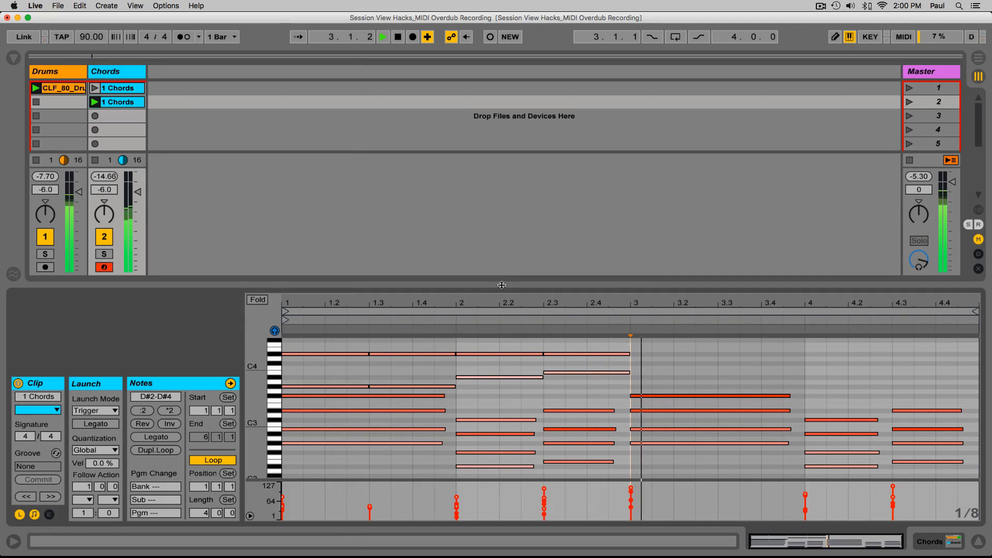
pyautogui.press('space')
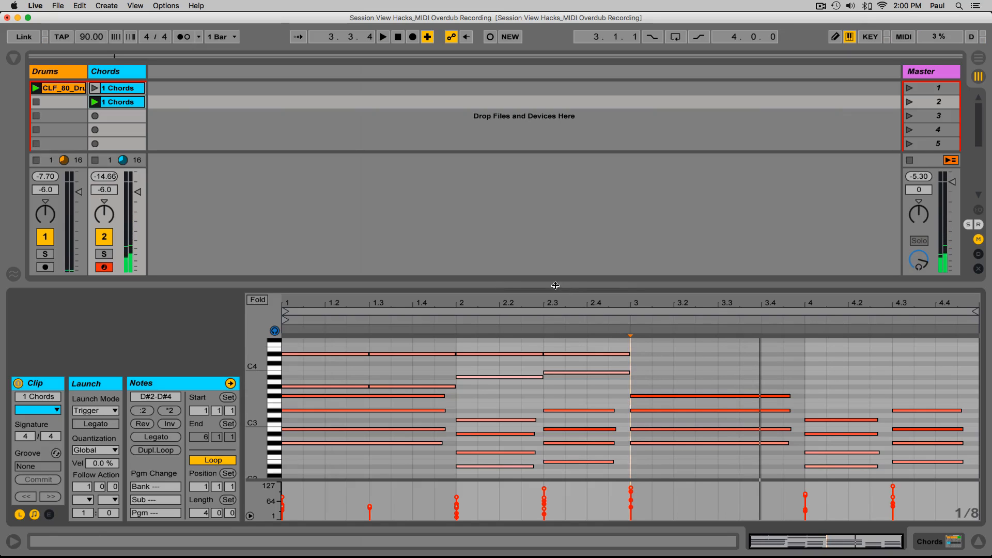
pyautogui.moveTo(555, 282); pyautogui.dragTo(554, 296)
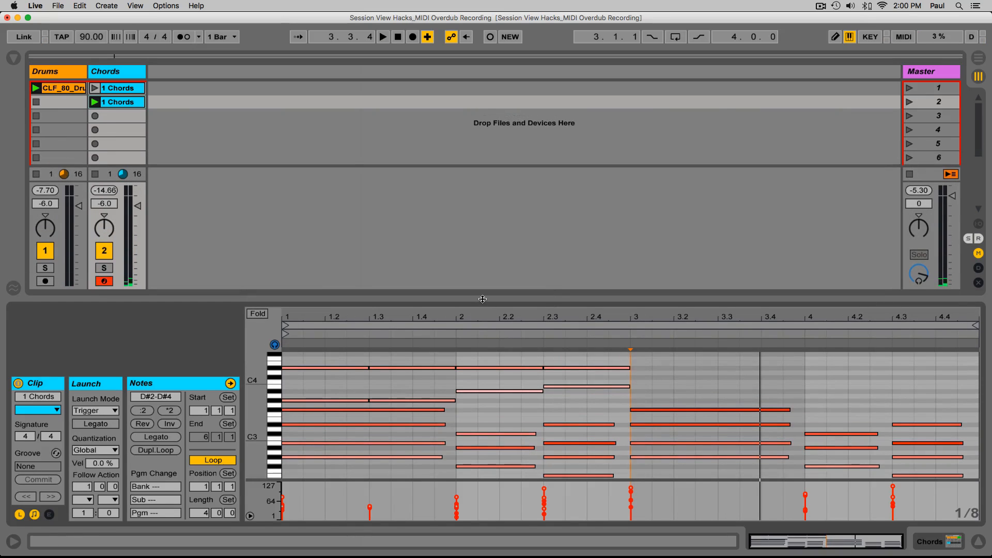
pyautogui.moveTo(482, 299); pyautogui.dragTo(481, 304)
pyautogui.moveTo(619, 299); pyautogui.dragTo(620, 291)
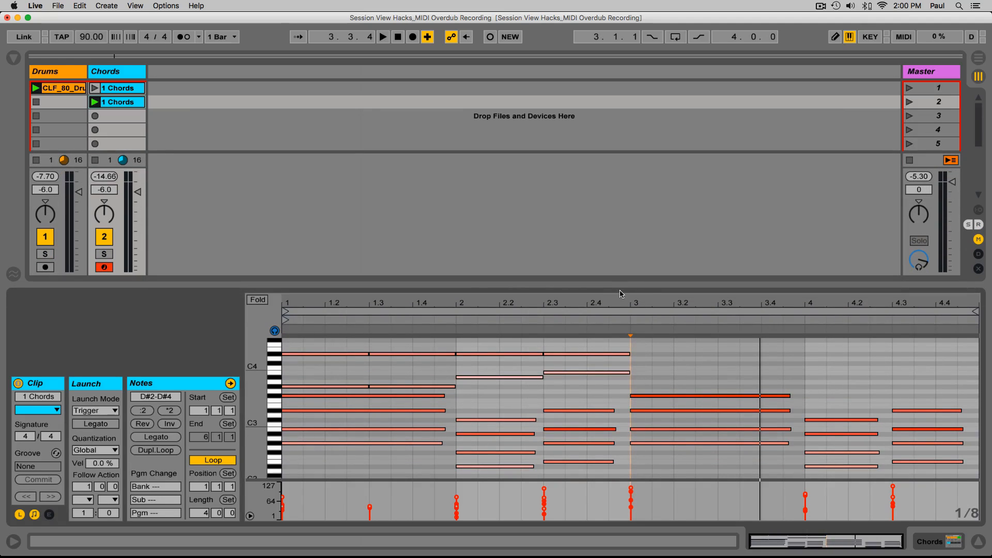